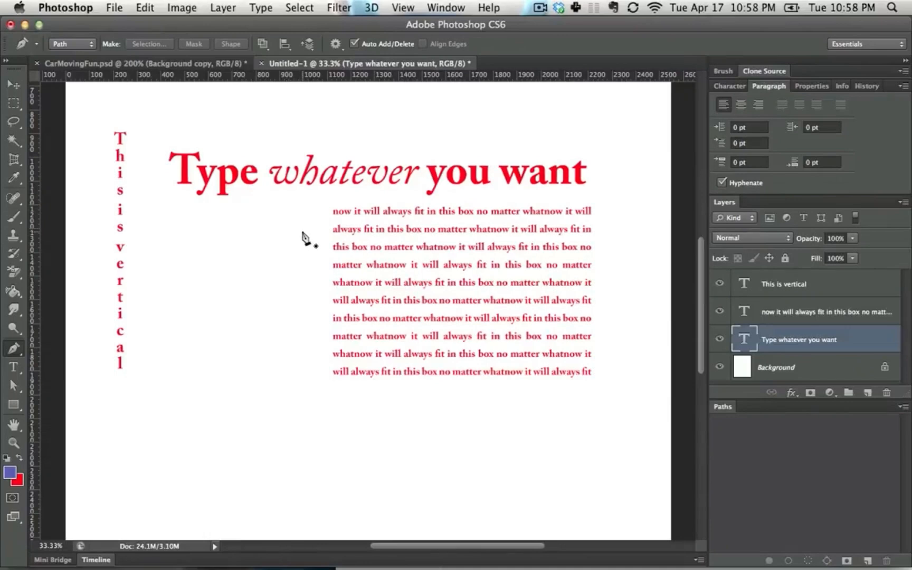
# Step: Draw a closed, curved balloon-like path with a narrow flared base in the blank area beside the paragraph, using the Pen tool
pyautogui.moveTo(305, 236); pyautogui.dragTo(272, 211)
pyautogui.moveTo(207, 221); pyautogui.dragTo(164, 288)
pyautogui.moveTo(153, 337); pyautogui.dragTo(166, 364)
pyautogui.moveTo(248, 375); pyautogui.dragTo(293, 385)
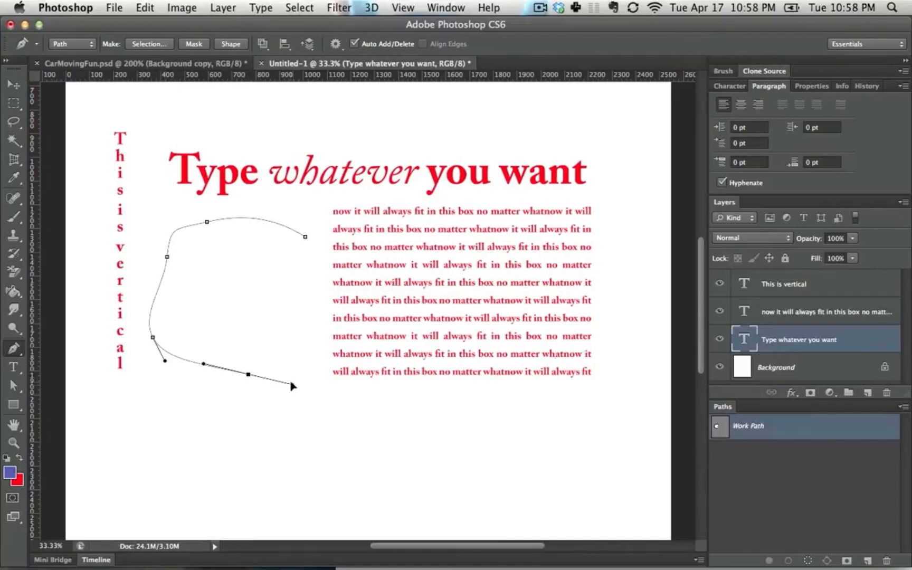
pyautogui.moveTo(276, 426); pyautogui.dragTo(265, 437)
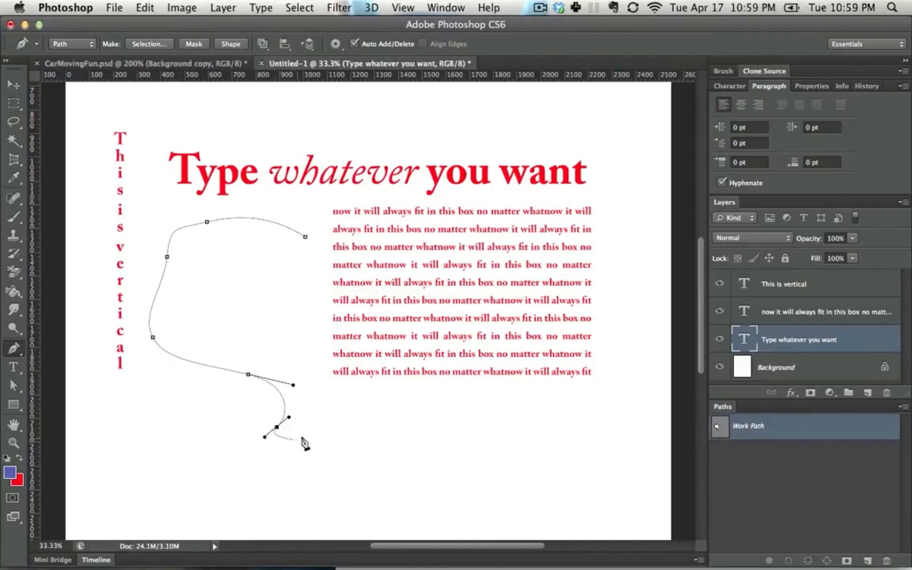
pyautogui.click(340, 431)
pyautogui.moveTo(297, 343); pyautogui.dragTo(312, 311)
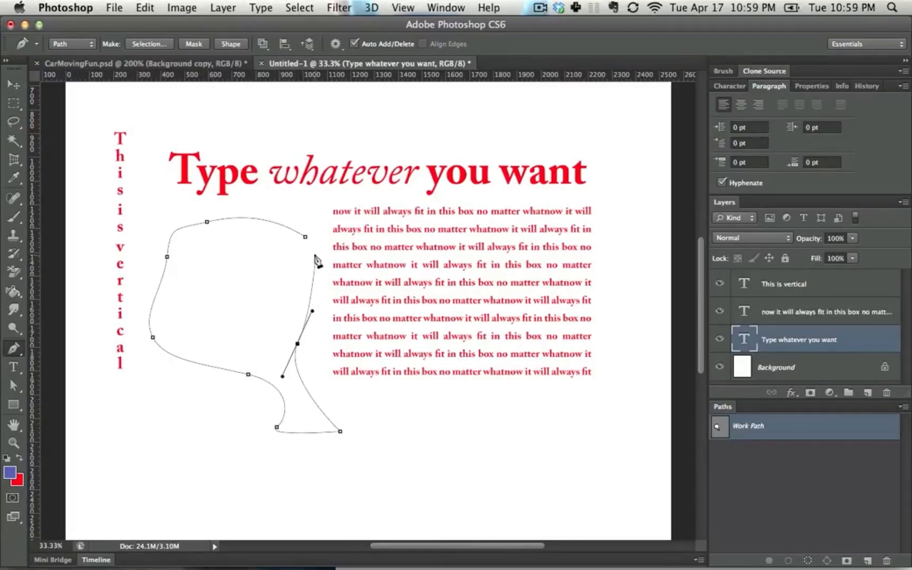
pyautogui.click(306, 237)
pyautogui.moveTo(306, 237); pyautogui.dragTo(271, 216)
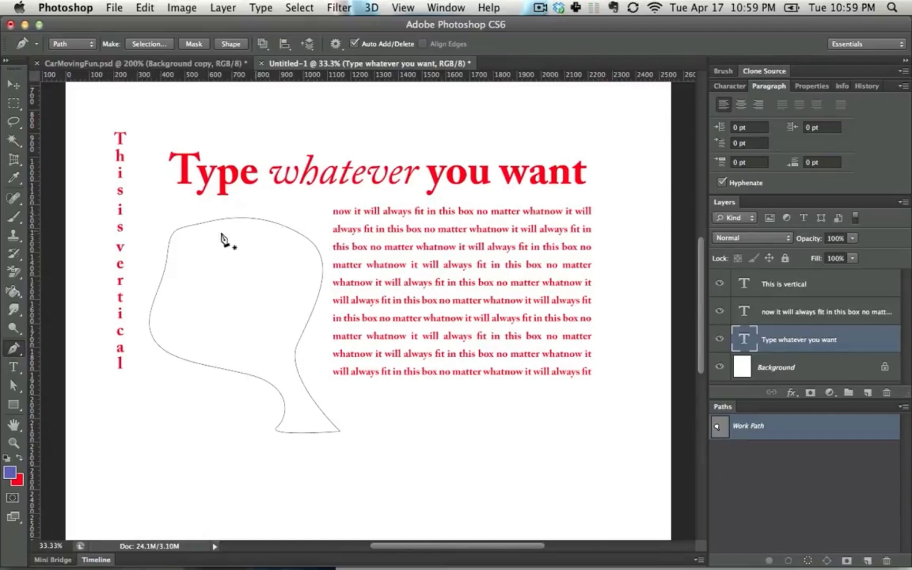
# Step: Select the path's anchors and move the upper-left one outward to round that corner, undoing the stray extra segment
pyautogui.keyDown('ctrl'); pyautogui.click(280, 229); pyautogui.keyUp('ctrl')
pyautogui.moveTo(207, 222); pyautogui.dragTo(160, 275)
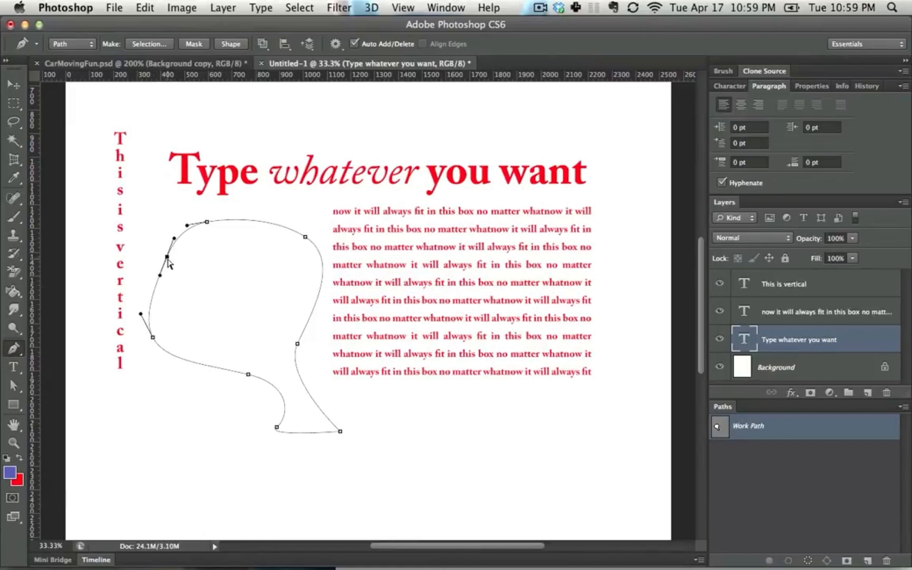
pyautogui.moveTo(167, 257)
pyautogui.mouseDown()
pyautogui.moveTo(151, 247)
pyautogui.moveTo(162, 270)
pyautogui.mouseUp()
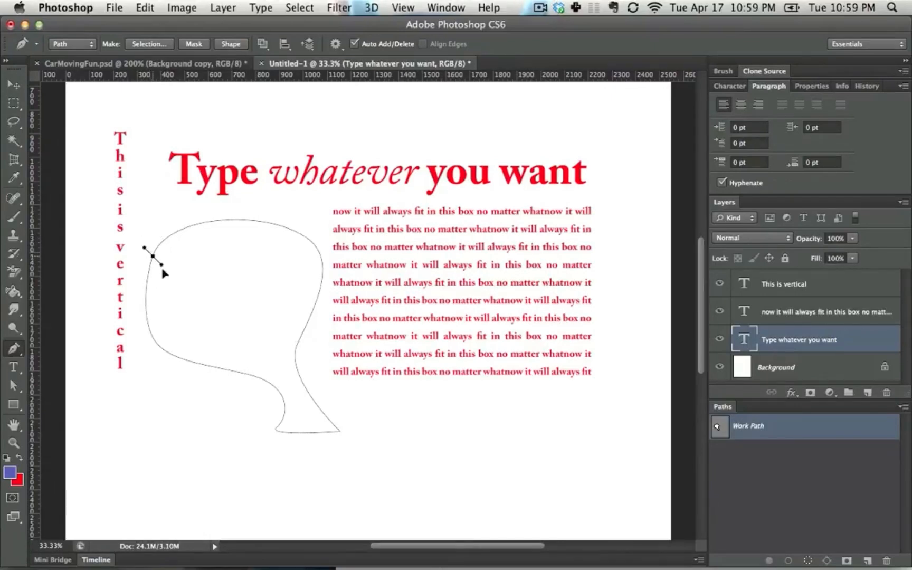
pyautogui.moveTo(247, 281); pyautogui.dragTo(273, 208)
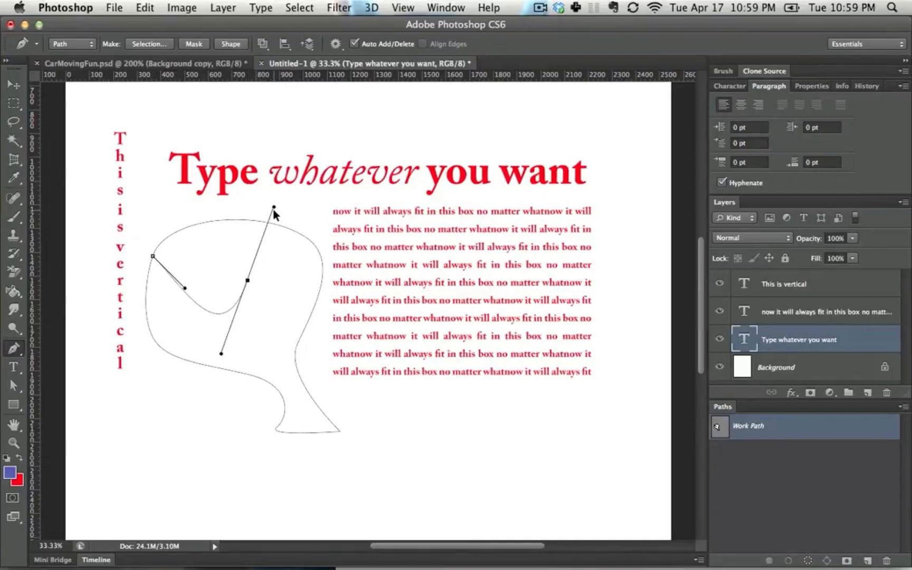
pyautogui.press('super+z')
# Step: Adjust the direction handles of the top and upper-right anchors to reshape the upper curve of the path
pyautogui.keyDown('super'); pyautogui.click(207, 222); pyautogui.keyUp('super')
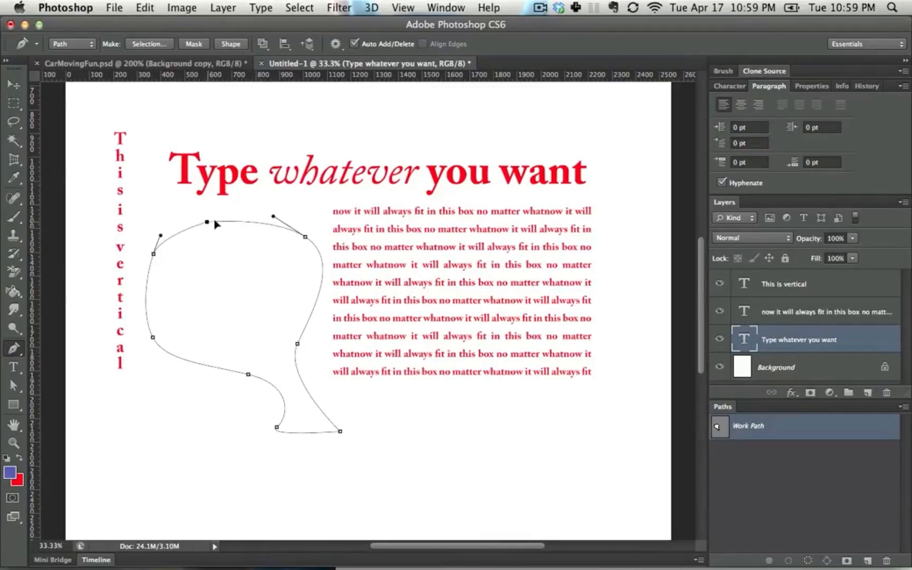
pyautogui.moveTo(215, 223); pyautogui.dragTo(162, 224)
pyautogui.moveTo(251, 219)
pyautogui.mouseDown()
pyautogui.moveTo(235, 185)
pyautogui.moveTo(244, 180)
pyautogui.moveTo(255, 215)
pyautogui.mouseUp()
pyautogui.moveTo(305, 239); pyautogui.dragTo(257, 217)
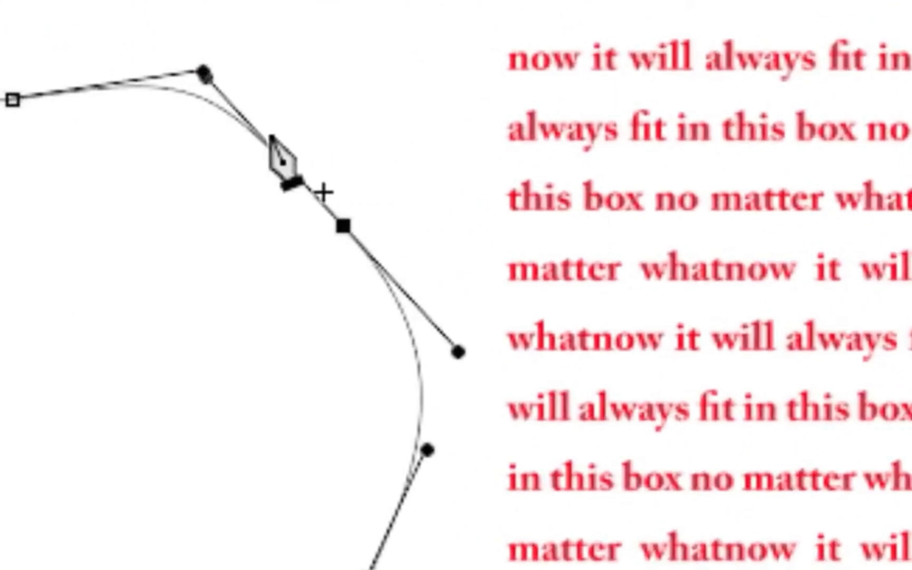
# Step: Add an anchor point on the upper-right curve, and delete both the top anchor and the added one
pyautogui.click(252, 131)
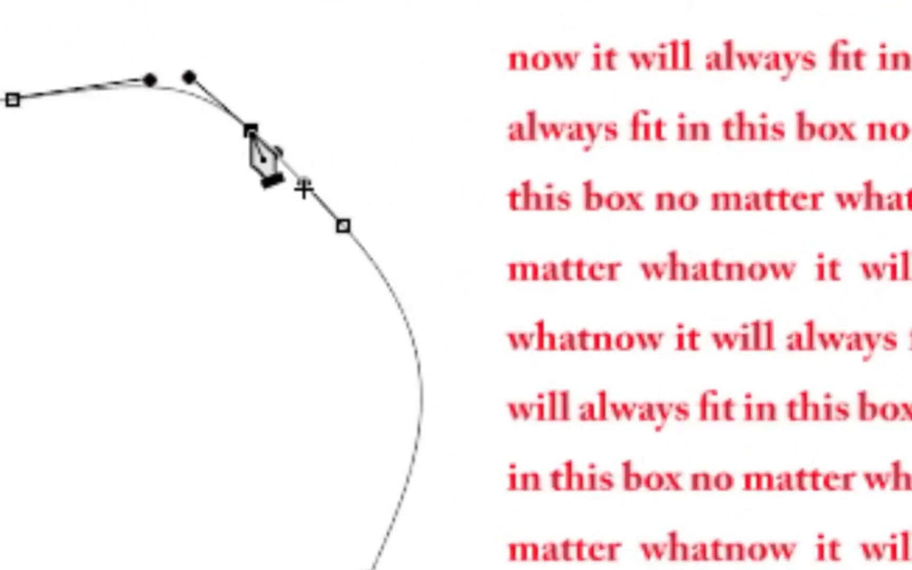
pyautogui.click(12, 97)
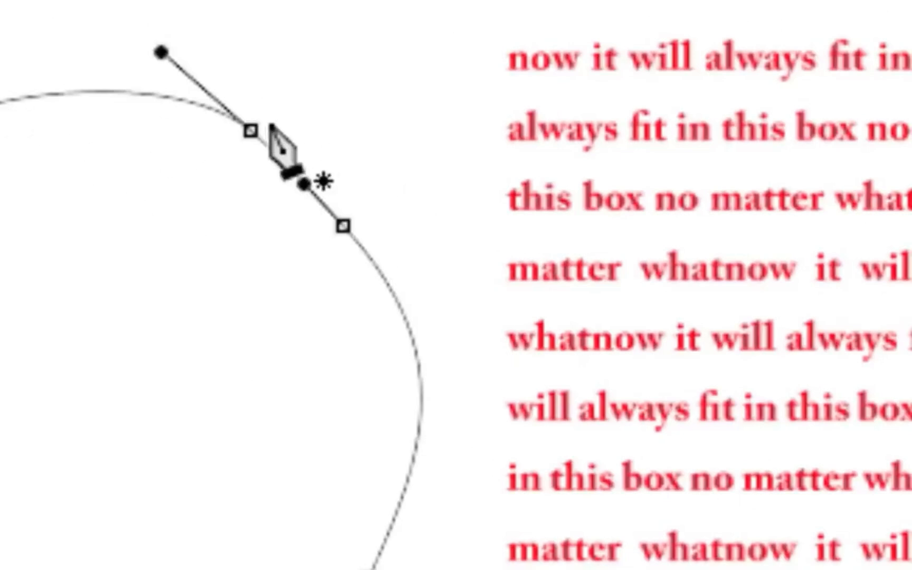
pyautogui.click(249, 129)
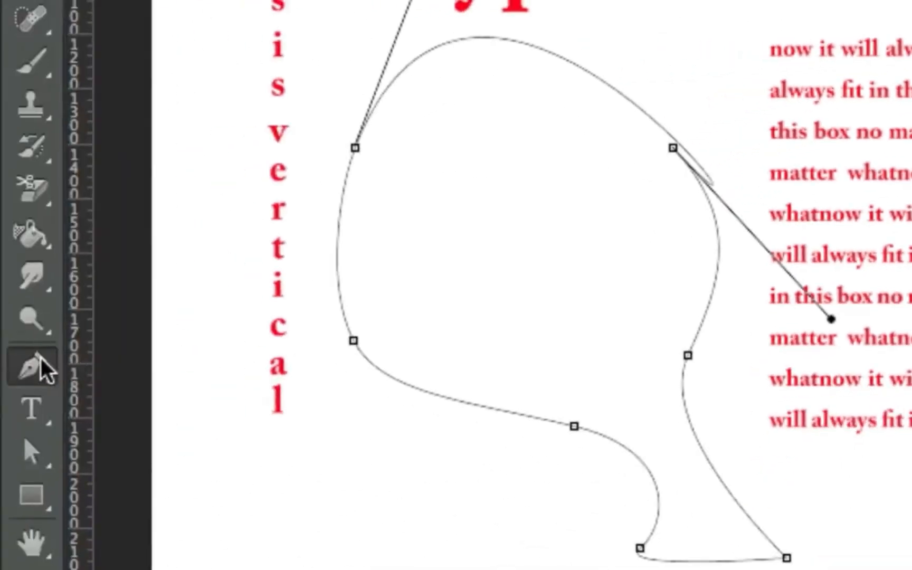
# Step: Reshape the top of the outline into a smooth arc by shortening the handles of the upper-left and upper-right anchors
pyautogui.click(38, 369)
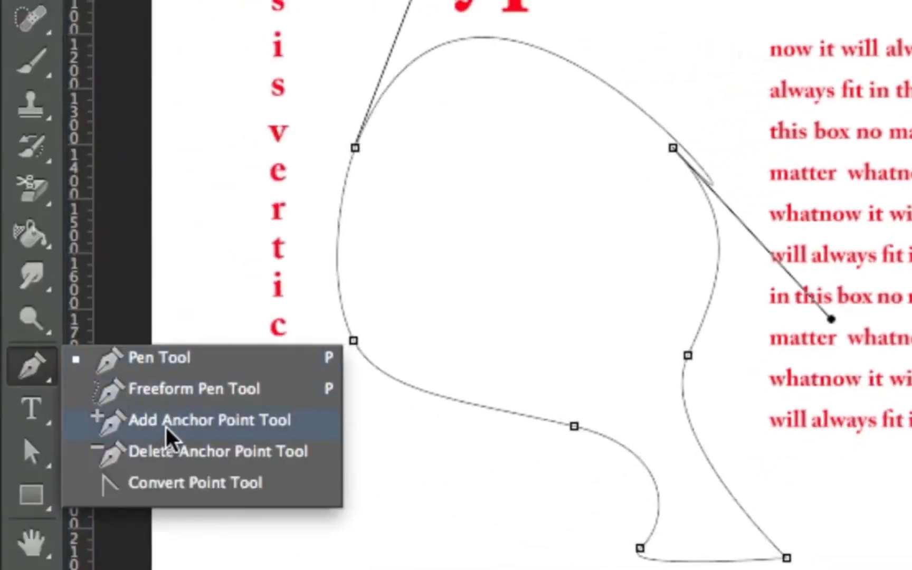
pyautogui.click(177, 363)
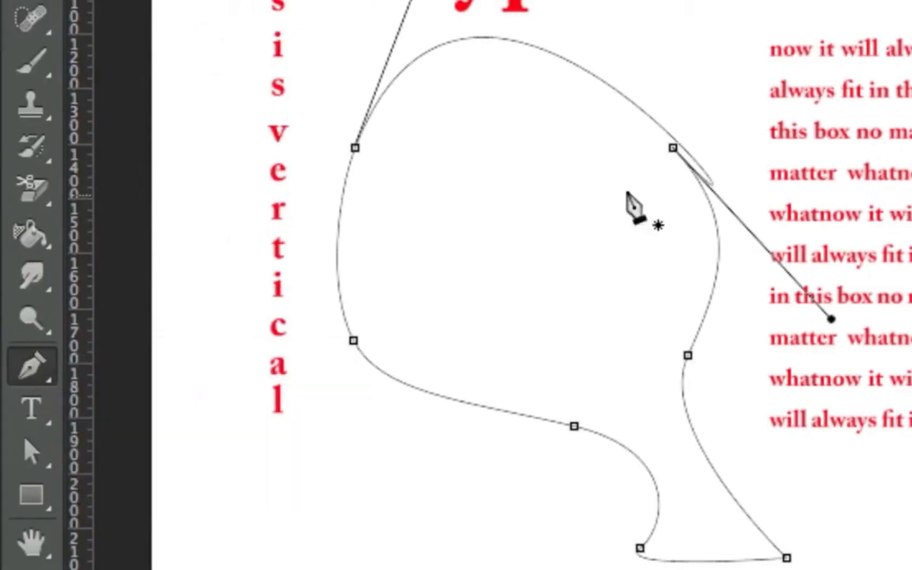
pyautogui.moveTo(411, 1); pyautogui.dragTo(462, 18)
pyautogui.moveTo(679, 155); pyautogui.dragTo(625, 101)
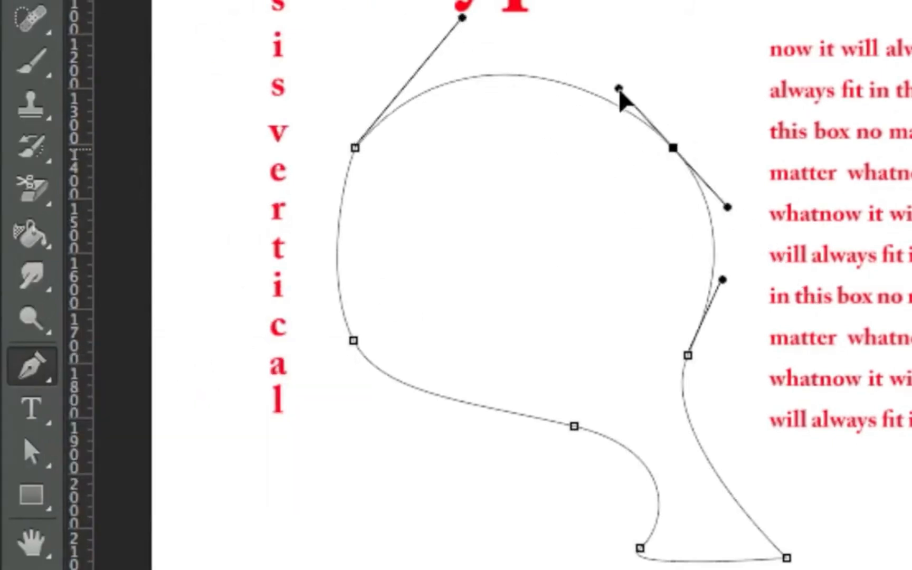
# Step: Try sketching a loose loop across the heading and paragraph with the Freeform Pen tool, and undo it
pyautogui.click(56, 385)
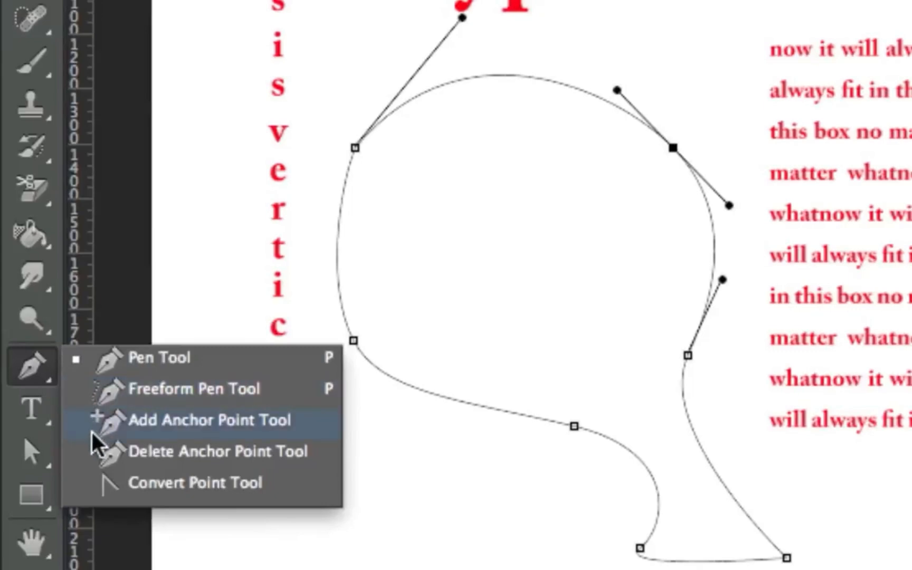
pyautogui.click(147, 391)
pyautogui.moveTo(469, 126)
pyautogui.mouseDown()
pyautogui.moveTo(561, 83)
pyautogui.moveTo(412, 235)
pyautogui.moveTo(464, 116)
pyautogui.moveTo(470, 126)
pyautogui.mouseUp()
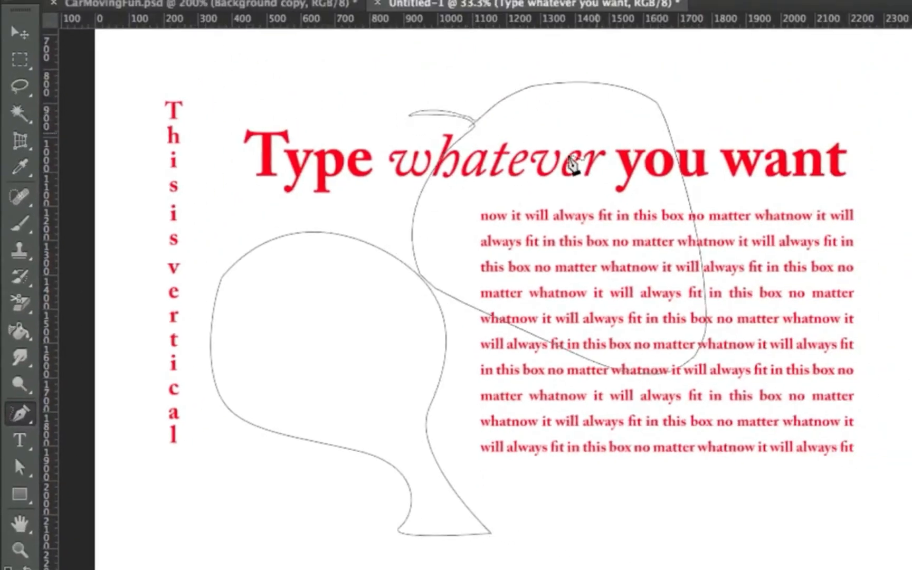
pyautogui.hotkey('ctrl', 'z')
pyautogui.moveTo(654, 90)
pyautogui.mouseDown()
pyautogui.moveTo(700, 417)
pyautogui.moveTo(627, 117)
pyautogui.mouseUp()
pyautogui.hotkey('ctrl', 'z')
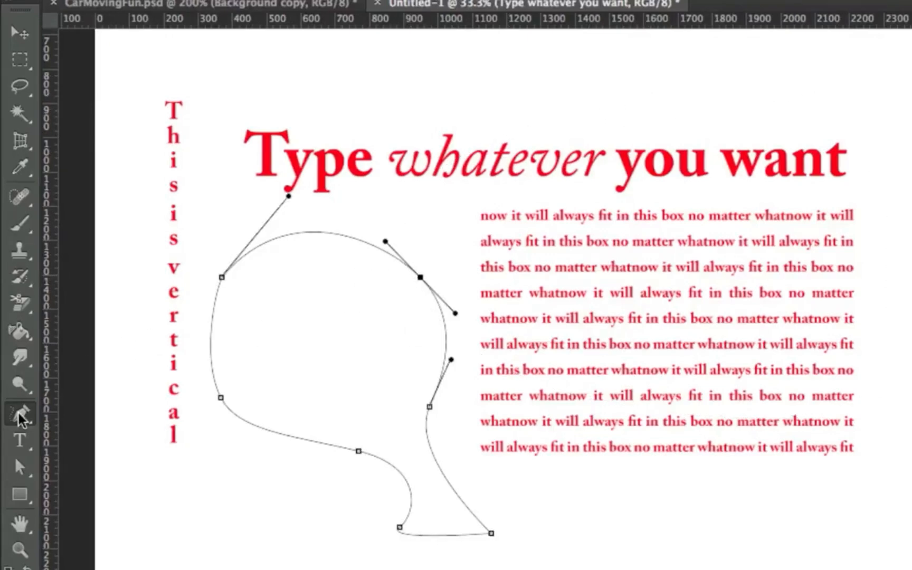
# Step: Convert the outline's upper-left anchor into a smooth point with long handles running diagonally through it
pyautogui.moveTo(20, 414); pyautogui.dragTo(70, 421)
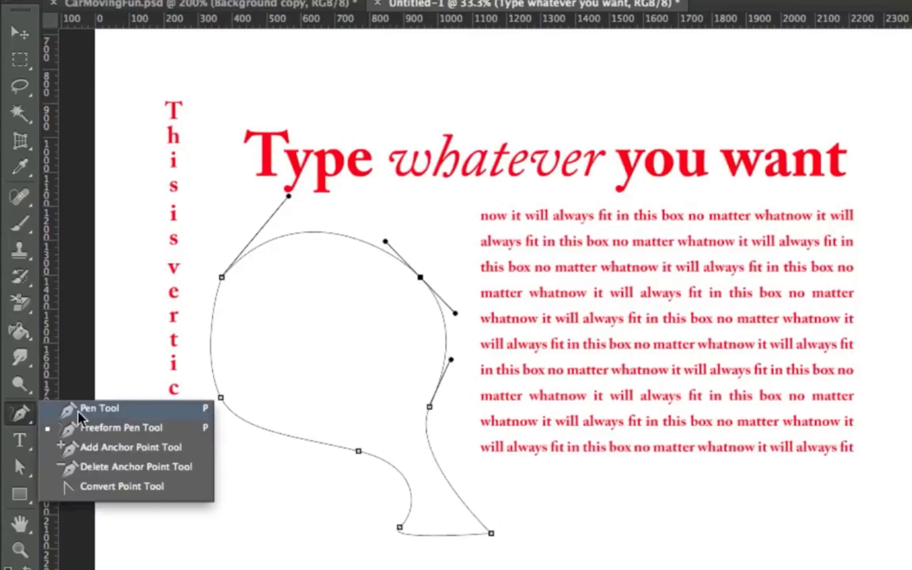
pyautogui.click(113, 490)
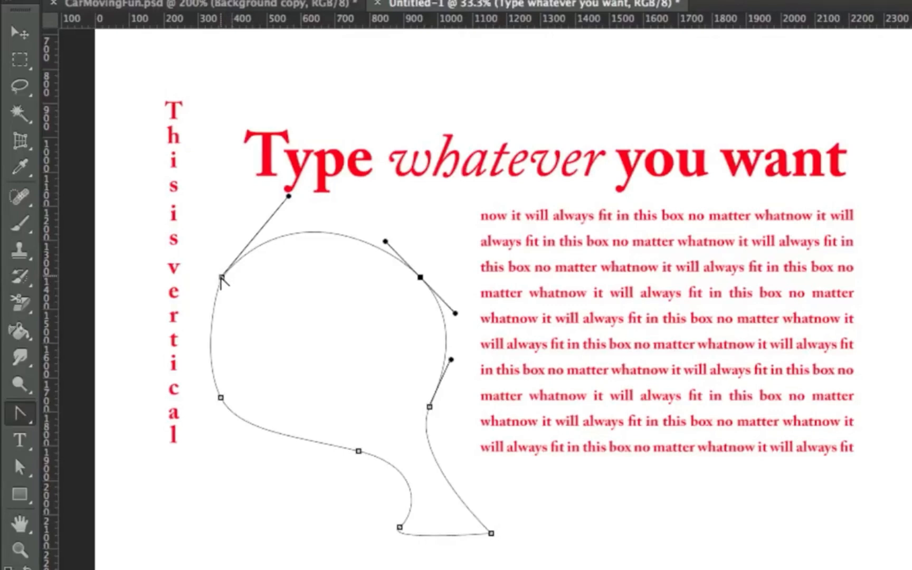
pyautogui.click(20, 414)
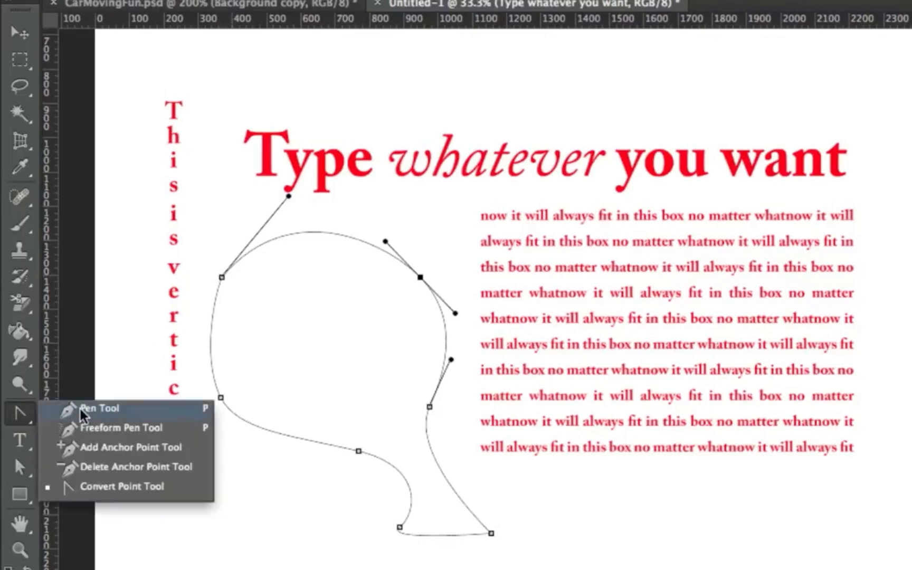
pyautogui.click(82, 411)
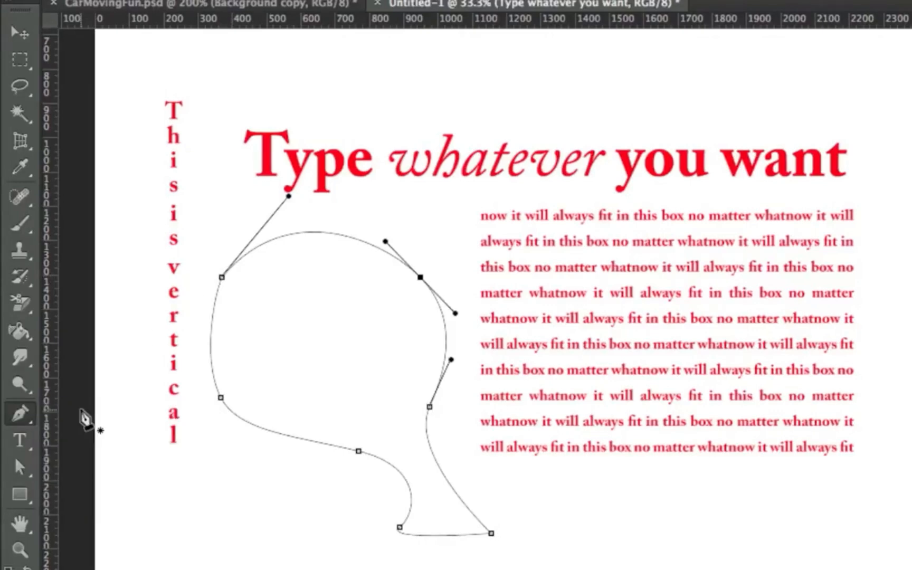
pyautogui.moveTo(222, 276); pyautogui.dragTo(188, 351)
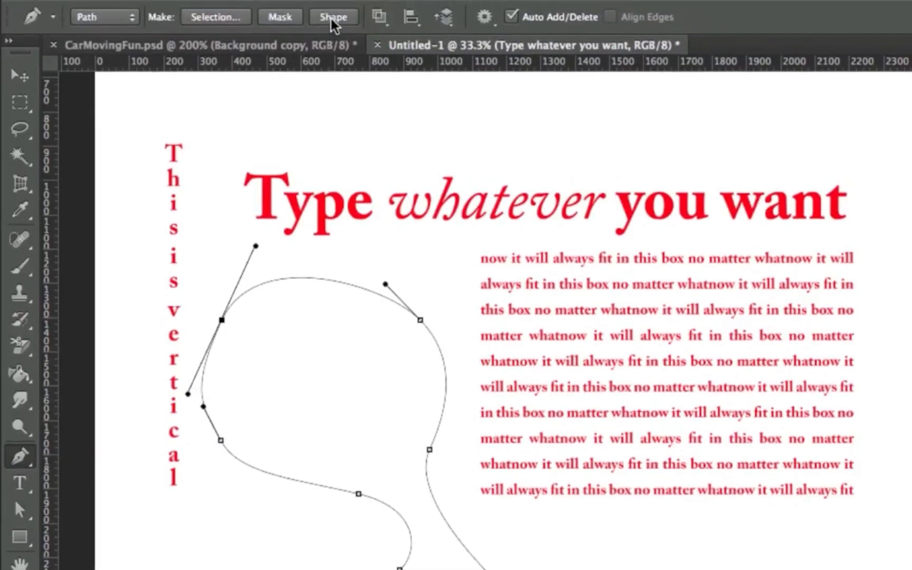
# Step: Try turning the path into a filled shape layer, and undo it
pyautogui.click(331, 19)
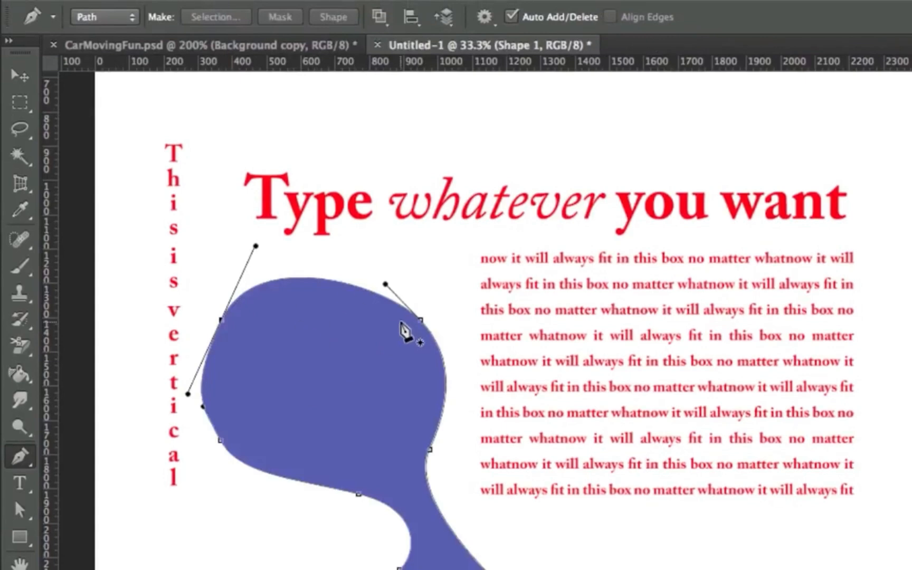
pyautogui.hotkey('ctrl', 'z')
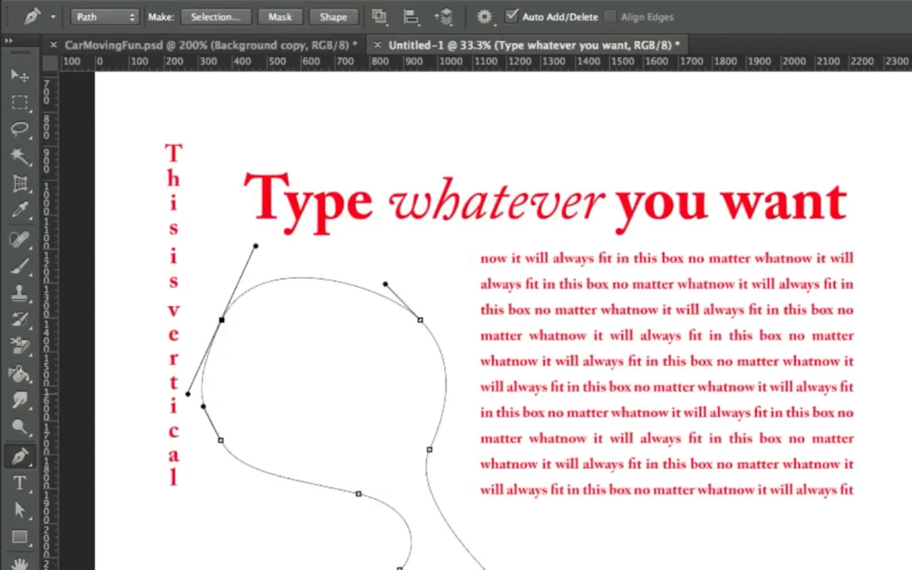
# Step: In CarMovingFun.psd, trace a Pen path from the forehead down the edge of the face beside the nose toward the jaw
pyautogui.click(275, 45)
pyautogui.moveTo(598, 267); pyautogui.dragTo(553, 261)
pyautogui.moveTo(497, 271); pyautogui.dragTo(470, 287)
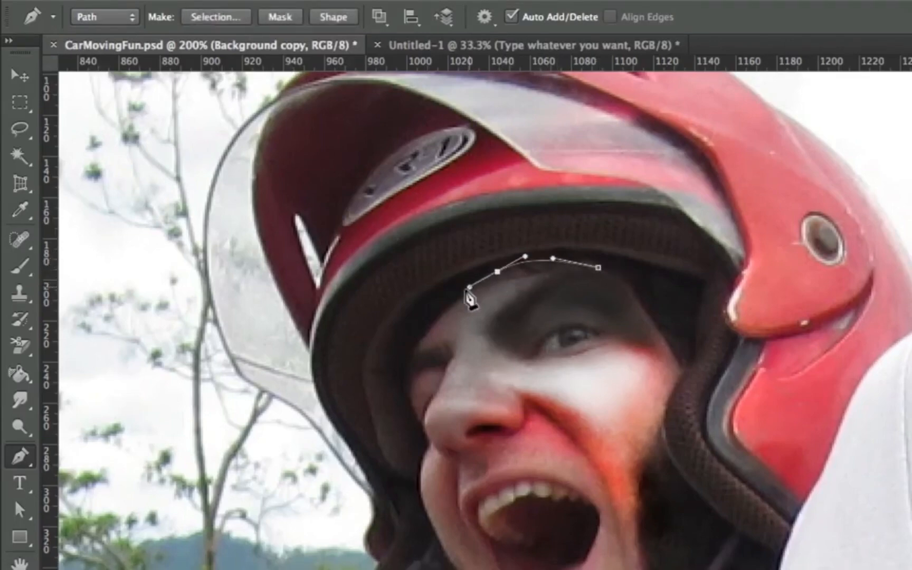
pyautogui.moveTo(435, 323); pyautogui.dragTo(420, 486)
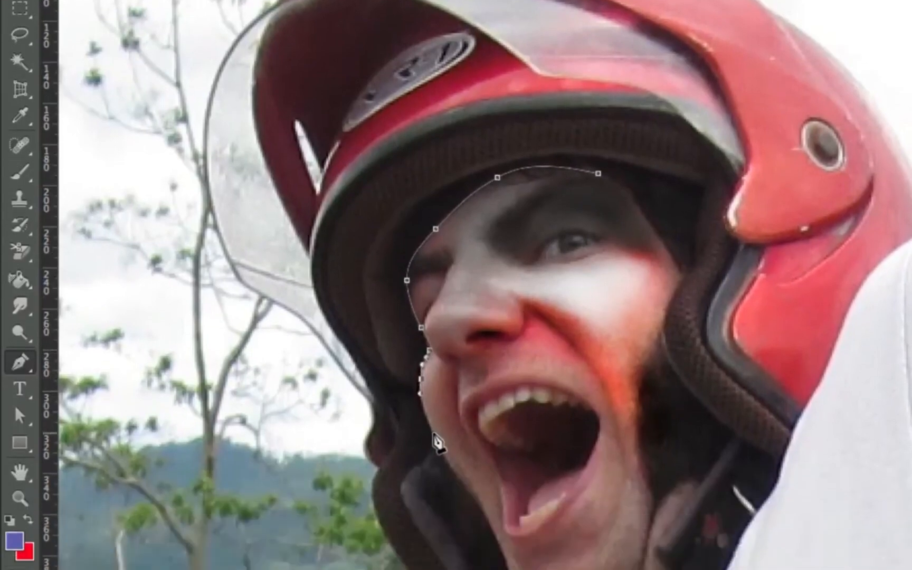
pyautogui.moveTo(433, 529); pyautogui.dragTo(443, 544)
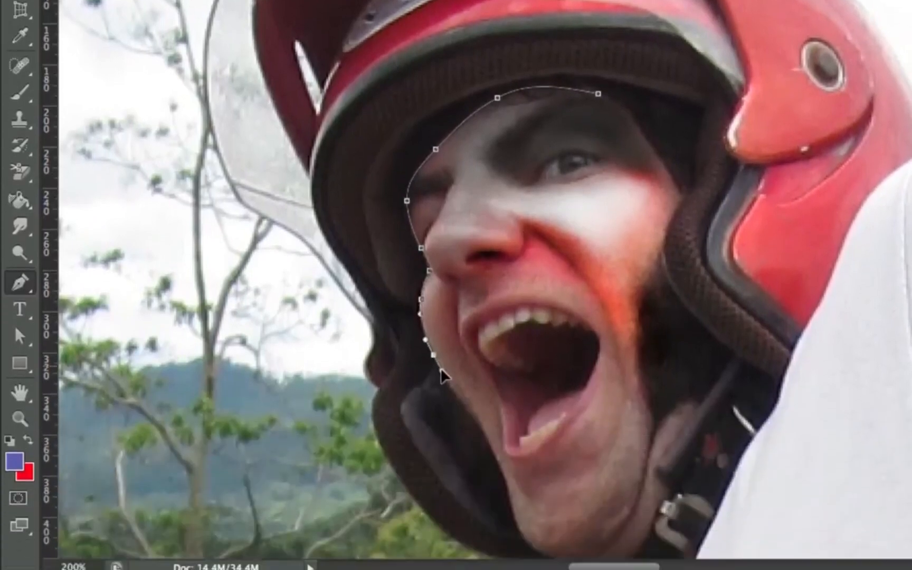
pyautogui.moveTo(471, 417); pyautogui.dragTo(473, 376)
# Step: Continue the path around the chin and up the helmet-strap side of the face, closing it at the forehead starting point
pyautogui.moveTo(488, 422); pyautogui.dragTo(557, 483)
pyautogui.click(597, 481)
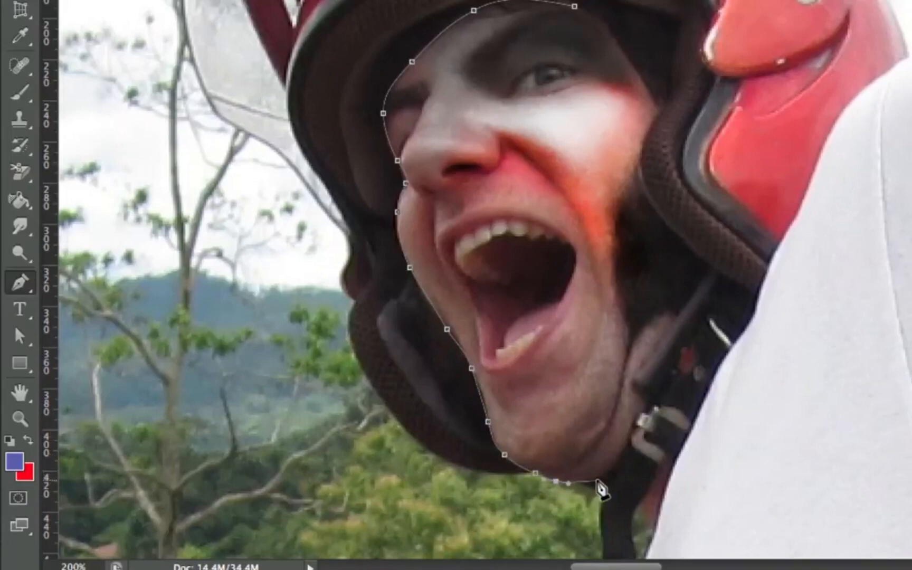
pyautogui.click(694, 344)
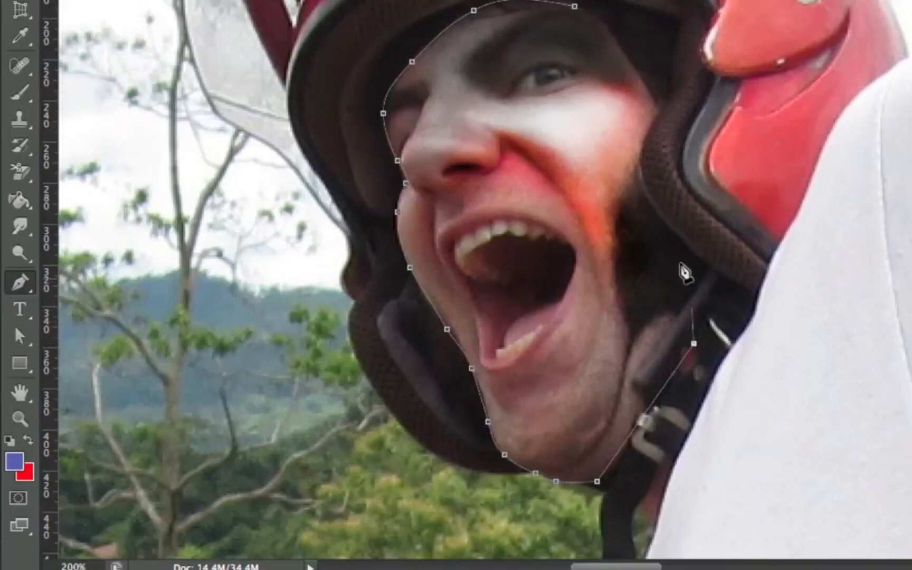
pyautogui.click(688, 218)
pyautogui.moveTo(660, 108); pyautogui.dragTo(584, 15)
pyautogui.click(575, 7)
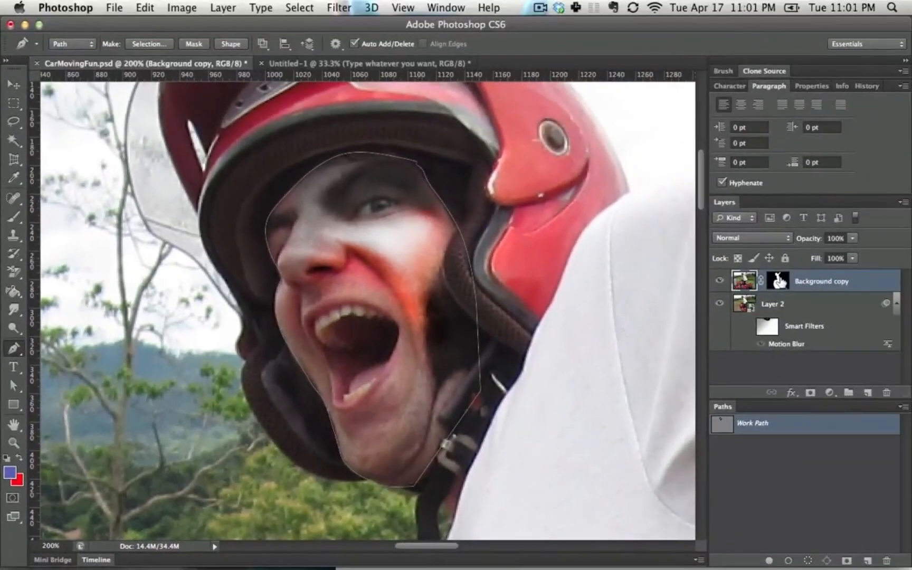
# Step: Replace the Background copy layer's mask with a vector mask made from the face path, and hide Layer 2
pyautogui.moveTo(780, 281); pyautogui.dragTo(887, 393)
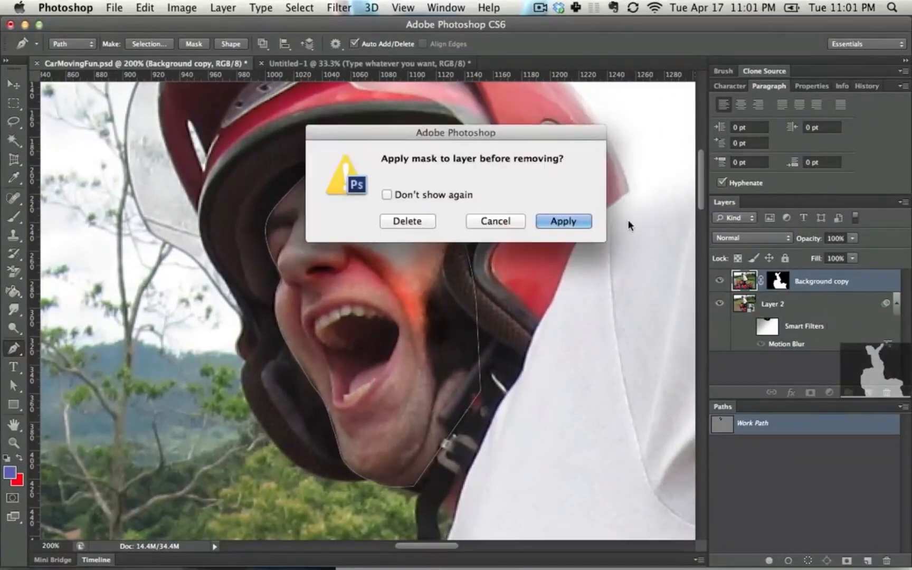
pyautogui.click(401, 223)
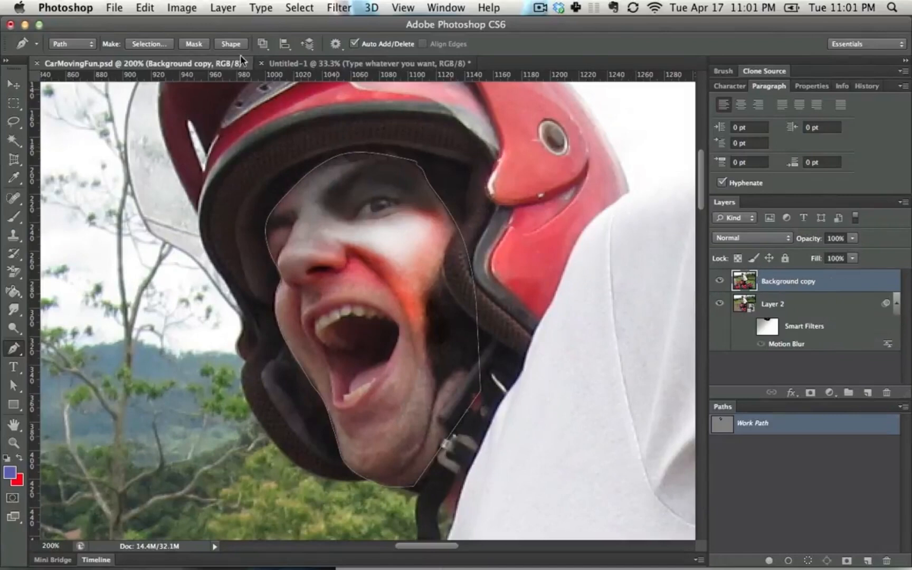
pyautogui.click(193, 44)
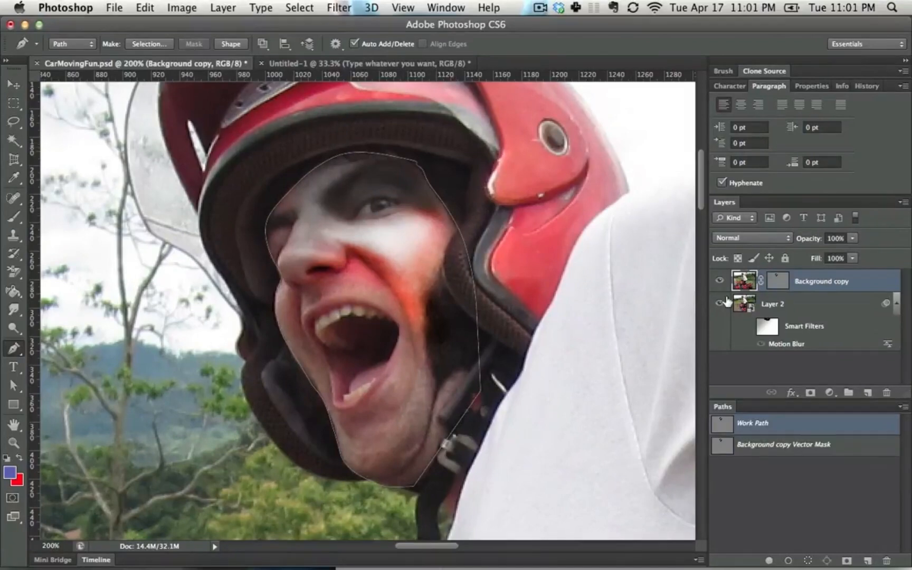
pyautogui.click(720, 303)
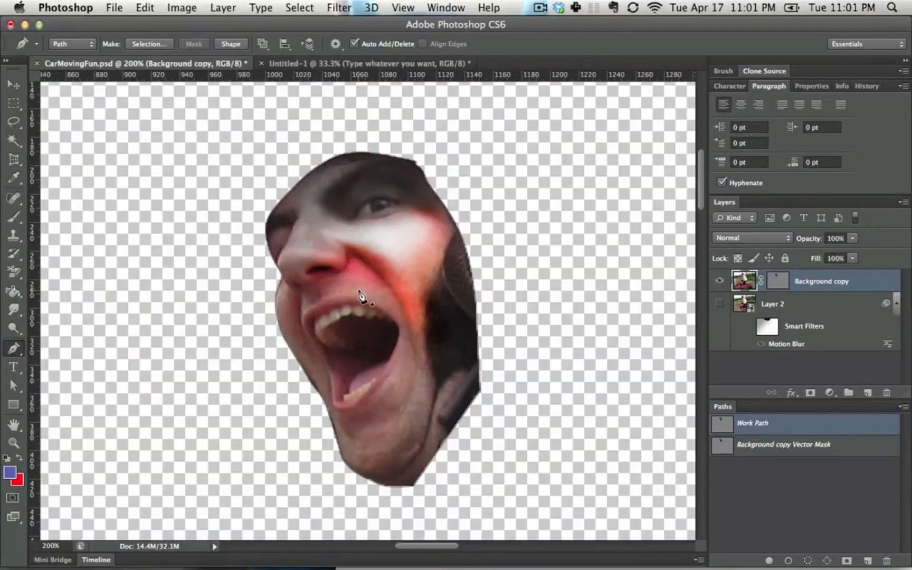
# Step: Try reshaping the forehead part of the Work Path by pulling its anchor points and handles outward past the face
pyautogui.click(413, 161)
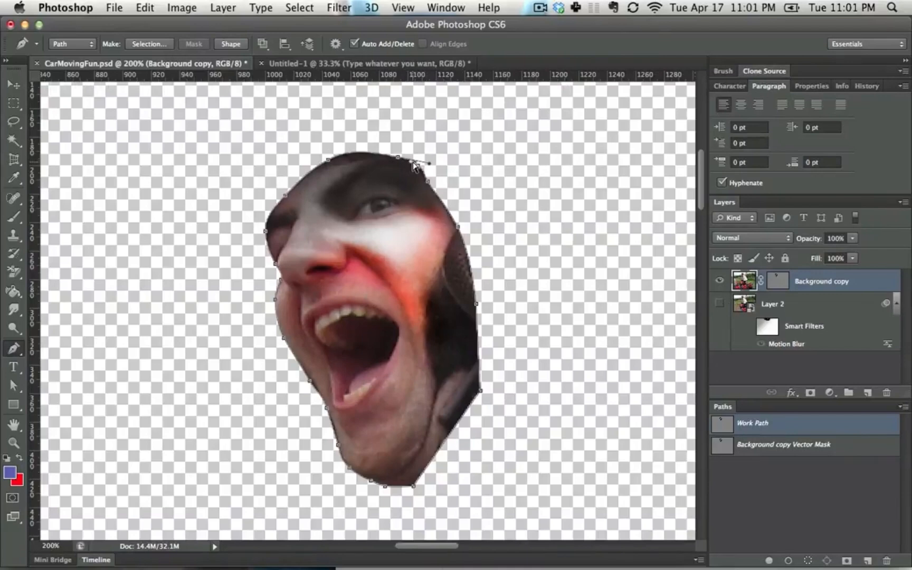
pyautogui.moveTo(398, 158); pyautogui.dragTo(372, 126)
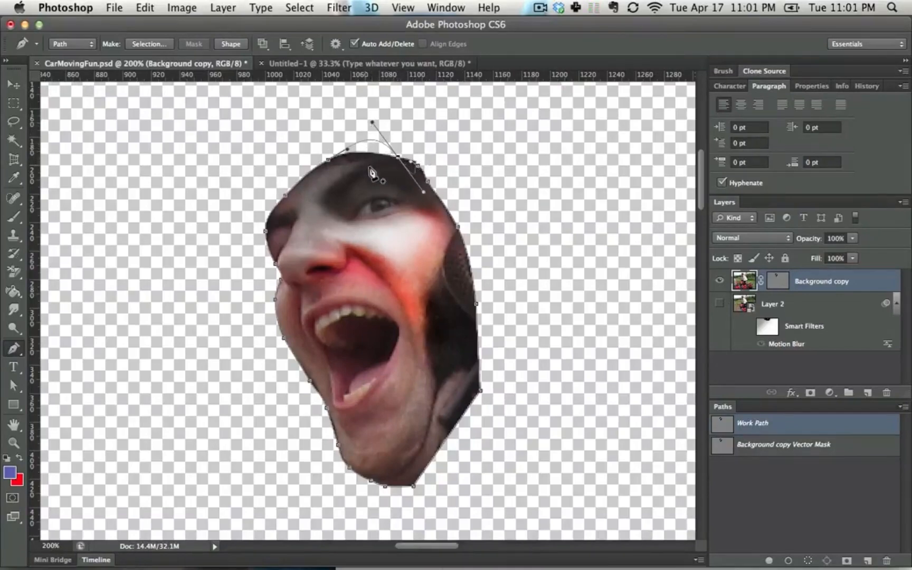
pyautogui.moveTo(332, 162); pyautogui.dragTo(290, 125)
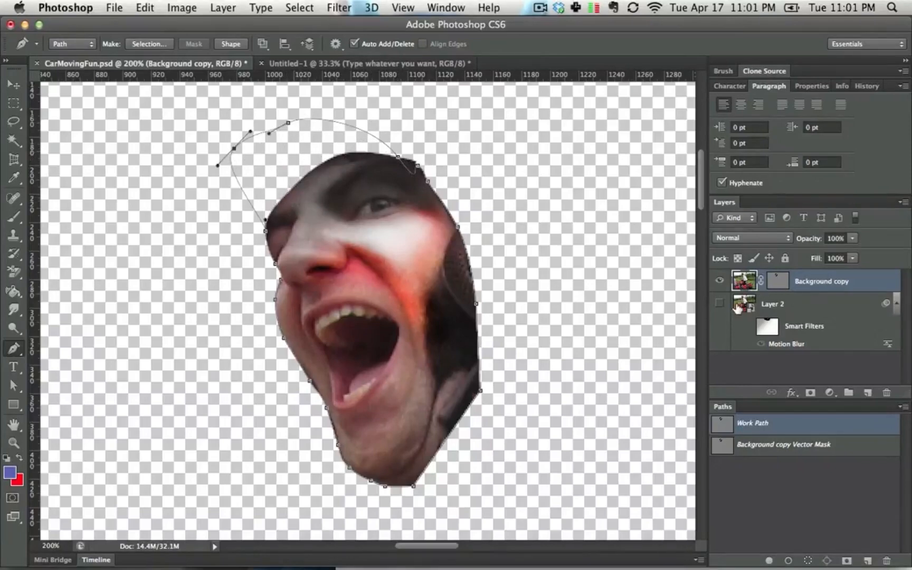
# Step: Try moving the forehead anchor point upward on the Background copy layer's vector mask, and undo it
pyautogui.click(777, 284)
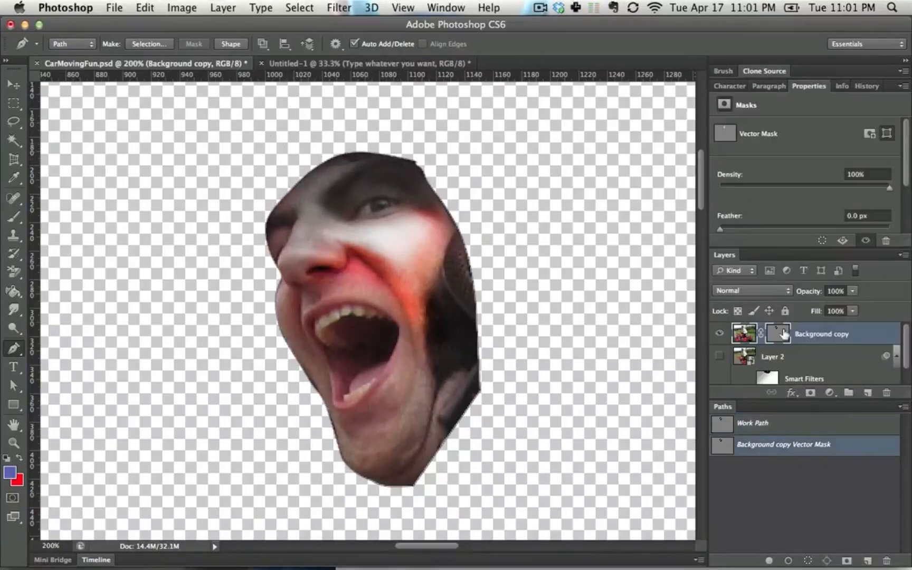
pyautogui.keyDown('shift'); pyautogui.click(779, 335); pyautogui.keyUp('shift')
pyautogui.keyDown('shift'); pyautogui.click(780, 336); pyautogui.keyUp('shift')
pyautogui.keyDown('shift'); pyautogui.click(780, 337); pyautogui.keyUp('shift')
pyautogui.keyDown('shift'); pyautogui.click(780, 337); pyautogui.keyUp('shift')
pyautogui.keyDown('ctrl'); pyautogui.click(398, 159); pyautogui.keyUp('ctrl')
pyautogui.moveTo(398, 158); pyautogui.dragTo(396, 113)
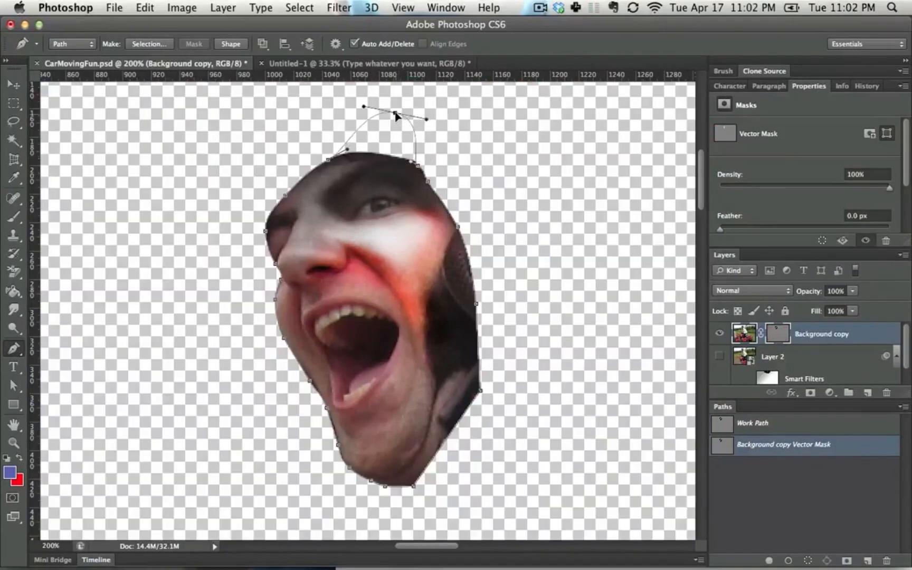
pyautogui.press('super+z')
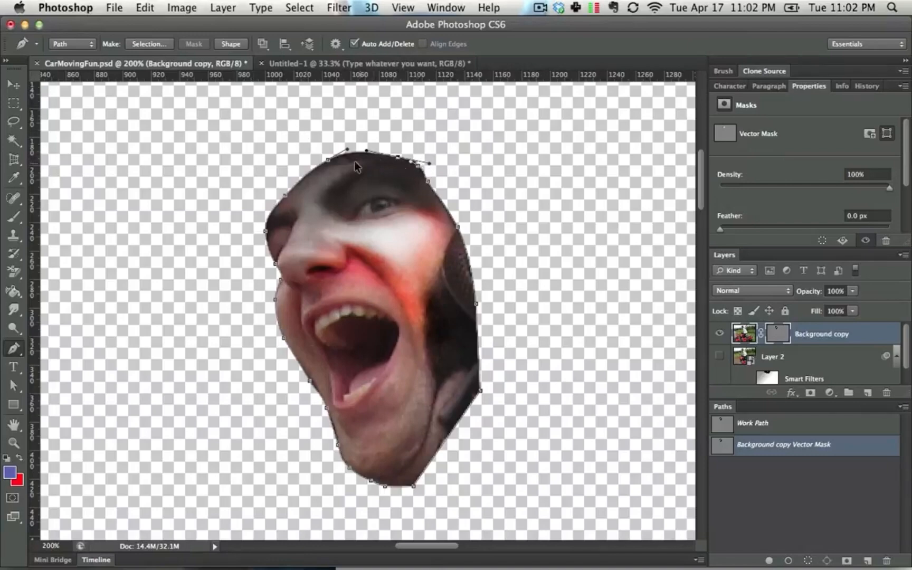
# Step: Step back through the history to before the vector mask, restoring the Background copy layer's original mask and the unedited face path
pyautogui.press('alt+super+z')
pyautogui.press('alt+super+z')
pyautogui.press('alt+super+z')
pyautogui.press('alt+super+z')
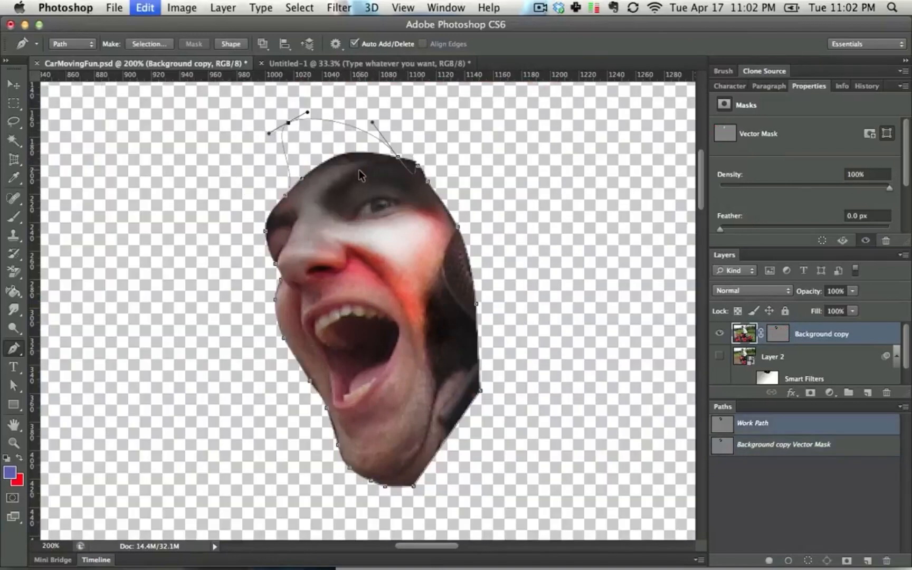
pyautogui.press('alt+super+z')
pyautogui.press('alt+super+z')
pyautogui.press('alt+super+z')
pyautogui.press('alt+super+z')
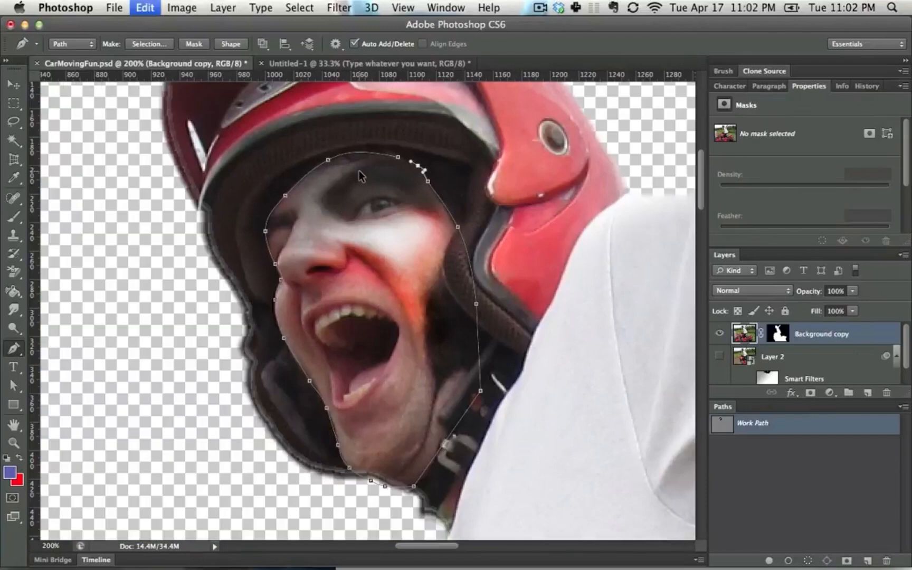
# Step: Make a new anti-aliased selection from the face path with a feather radius of 0 pixels
pyautogui.click(148, 45)
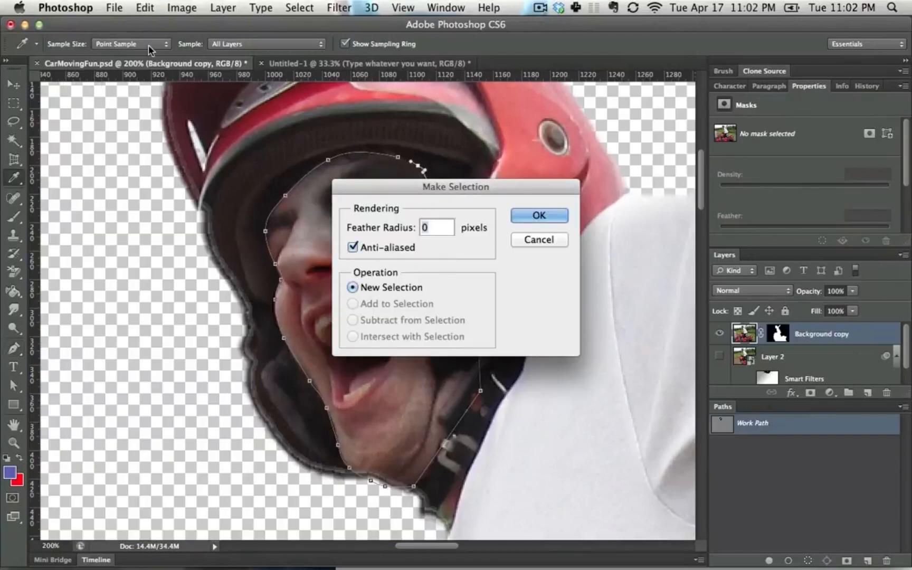
pyautogui.press('Escape')
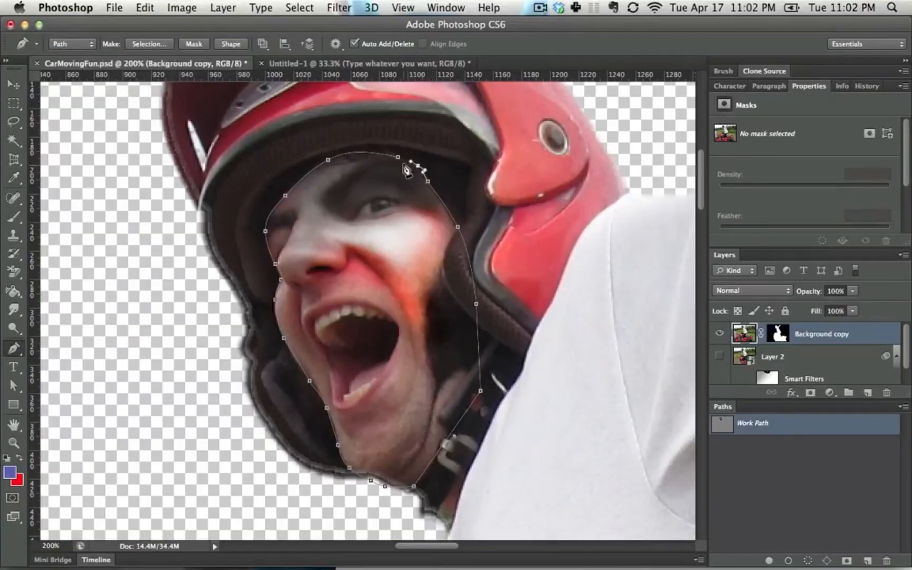
pyautogui.click(151, 45)
pyautogui.click(529, 216)
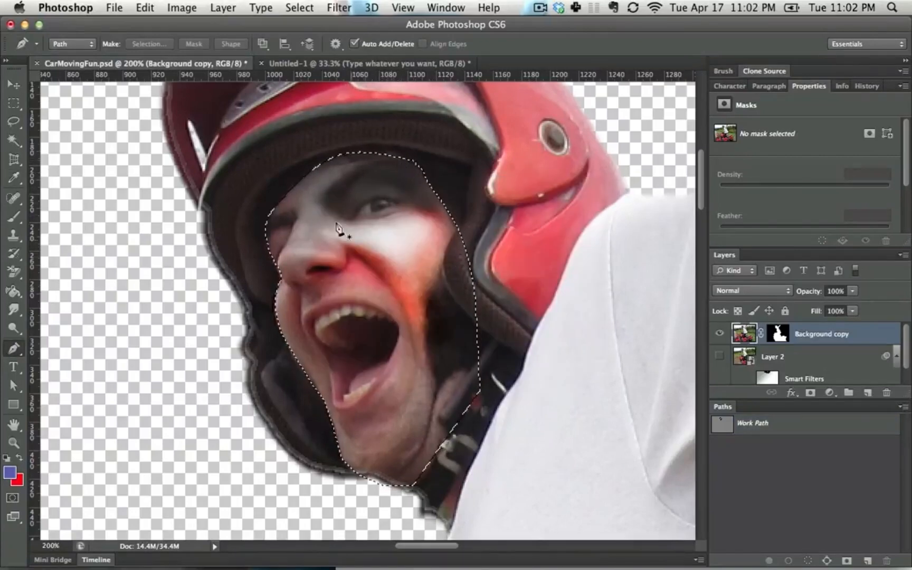
# Step: Save the temporary Work Path of the face as a permanent path named Path 1
pyautogui.click(779, 429)
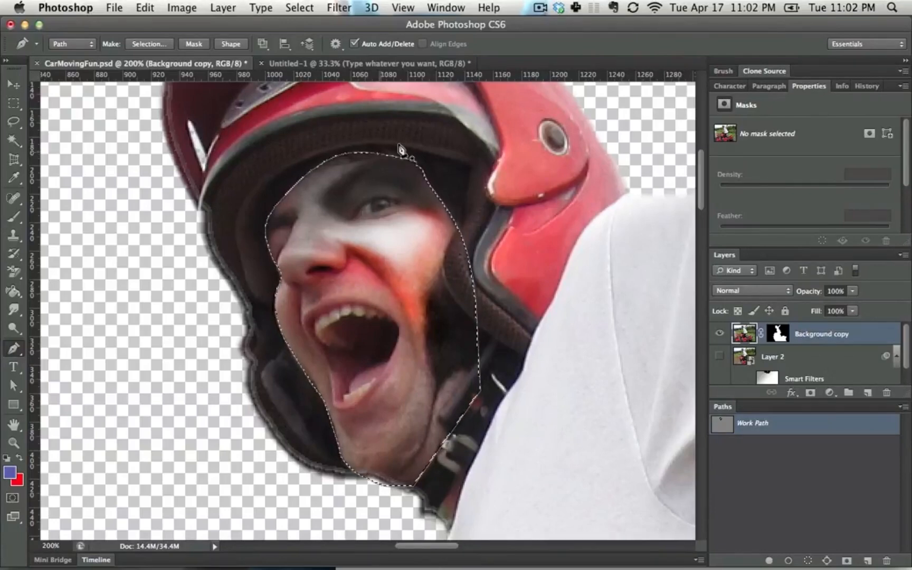
pyautogui.click(446, 8)
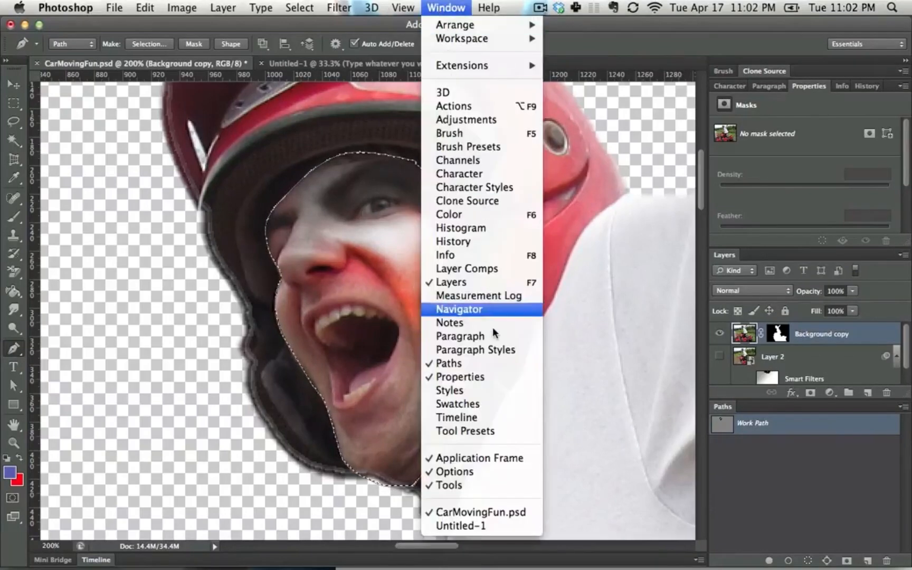
pyautogui.click(497, 364)
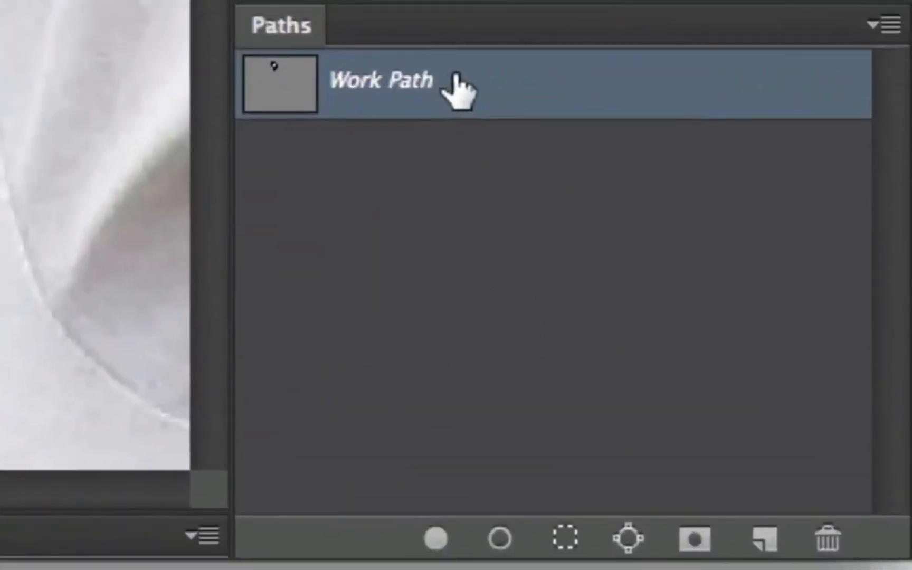
pyautogui.moveTo(550, 186); pyautogui.dragTo(766, 541)
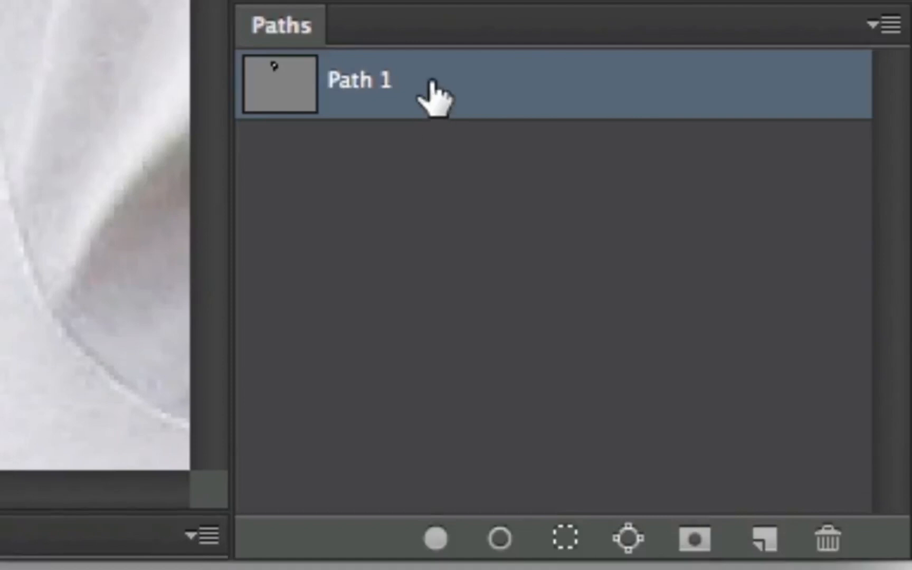
pyautogui.press('super+z')
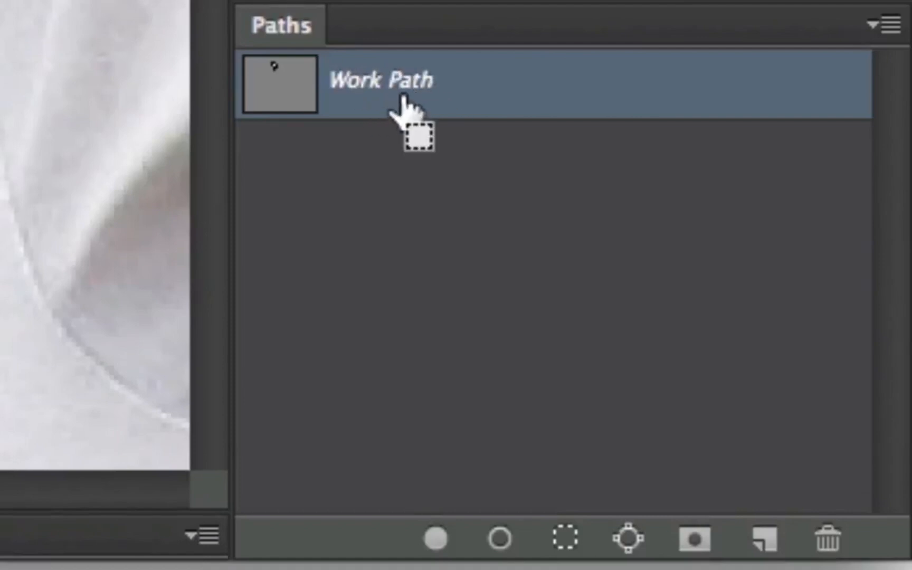
pyautogui.press('super+z')
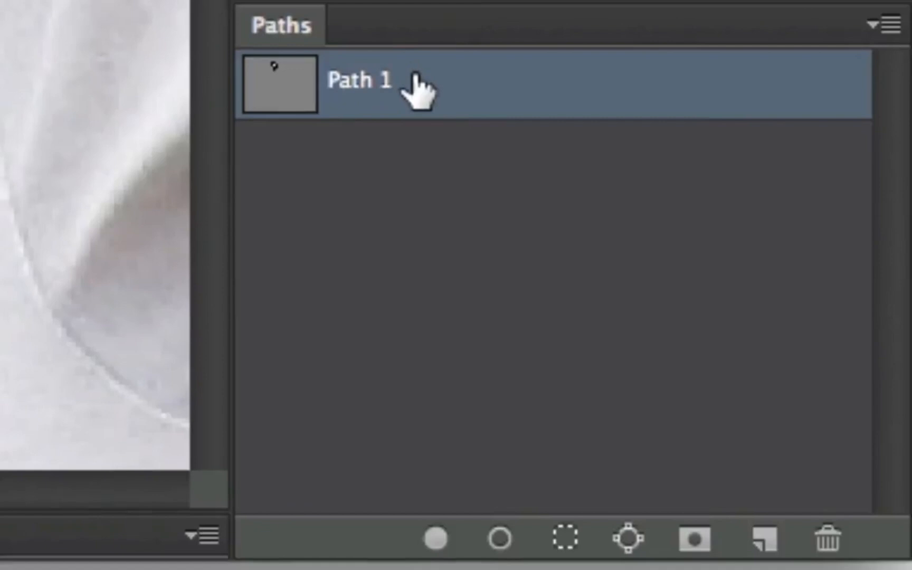
# Step: Duplicate Path 1 and rename the copy Face Path
pyautogui.moveTo(446, 78); pyautogui.dragTo(773, 536)
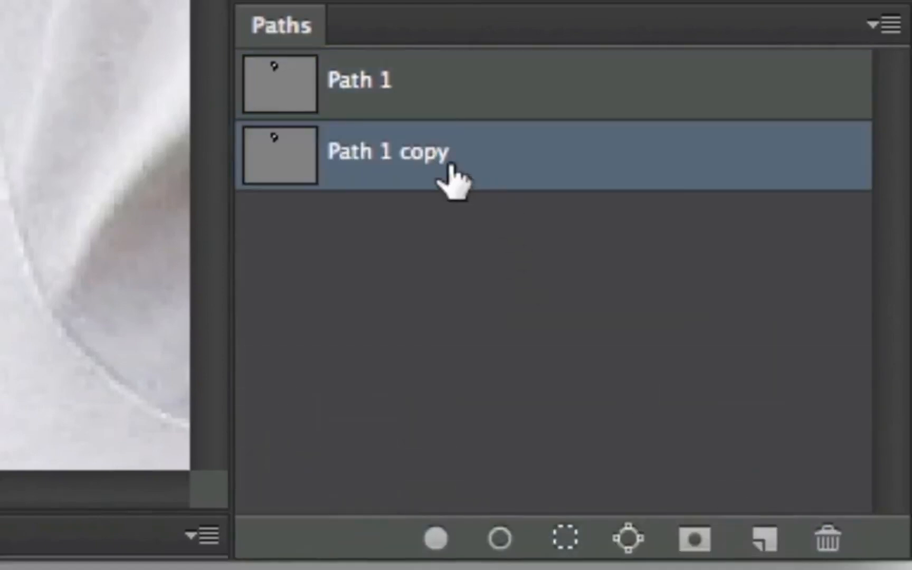
pyautogui.doubleClick(422, 152)
pyautogui.write('Face Path')
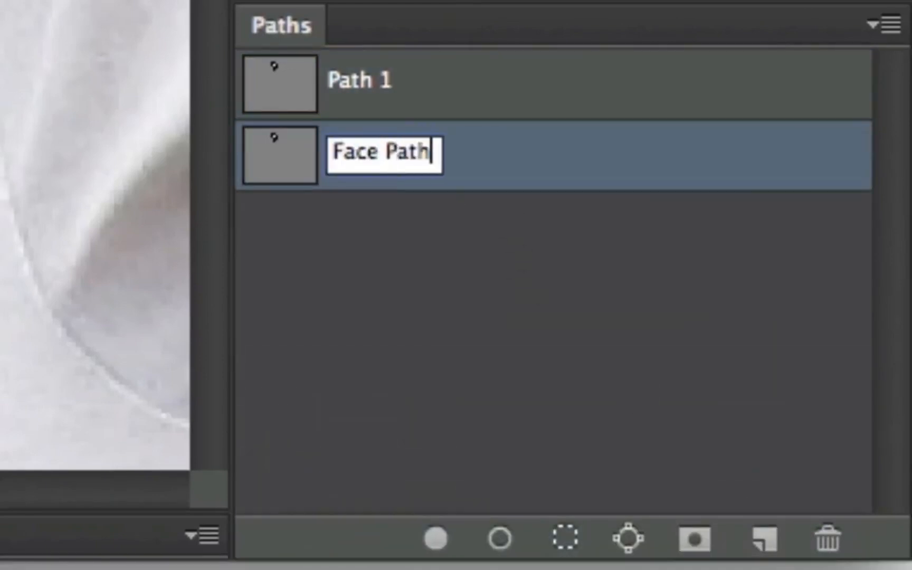
pyautogui.press('Return')
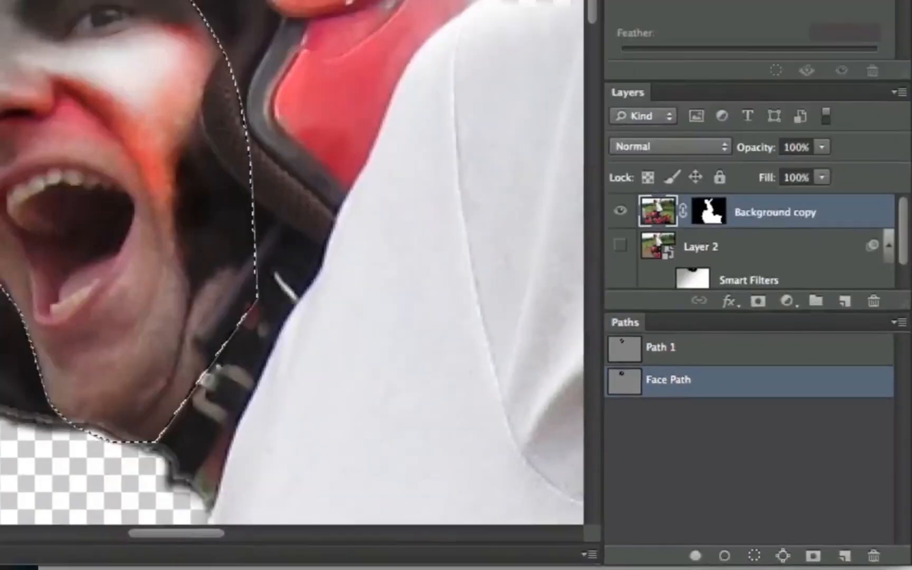
# Step: Add a closed curved Pen subpath to Face Path over the transparent area beside the helmet, and adjust its anchor handles
pyautogui.moveTo(94, 237); pyautogui.dragTo(194, 227)
pyautogui.moveTo(199, 251); pyautogui.dragTo(210, 301)
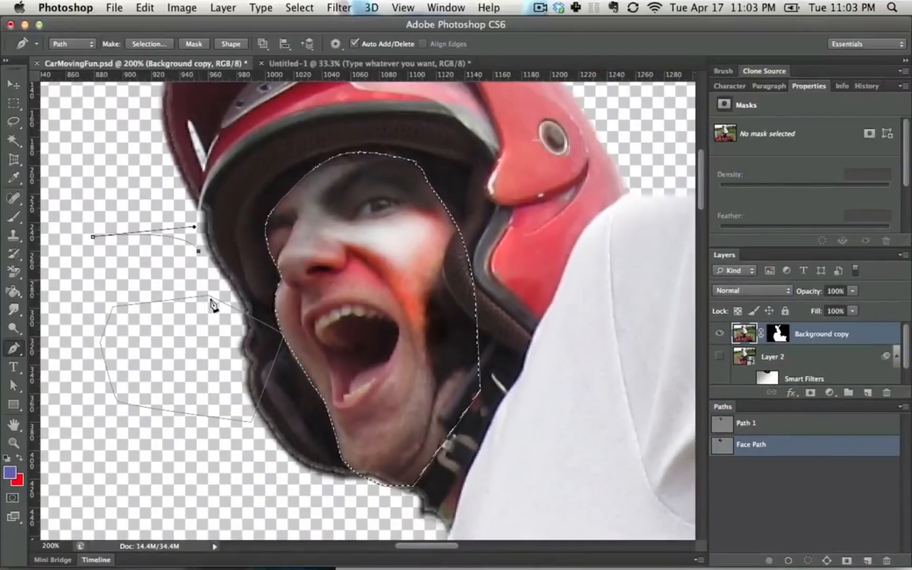
pyautogui.moveTo(187, 332); pyautogui.dragTo(133, 350)
pyautogui.moveTo(89, 273); pyautogui.dragTo(83, 233)
pyautogui.click(93, 237)
pyautogui.keyDown('super'); pyautogui.click(89, 275); pyautogui.keyUp('super')
pyautogui.keyDown('super'); pyautogui.click(90, 275); pyautogui.keyUp('super')
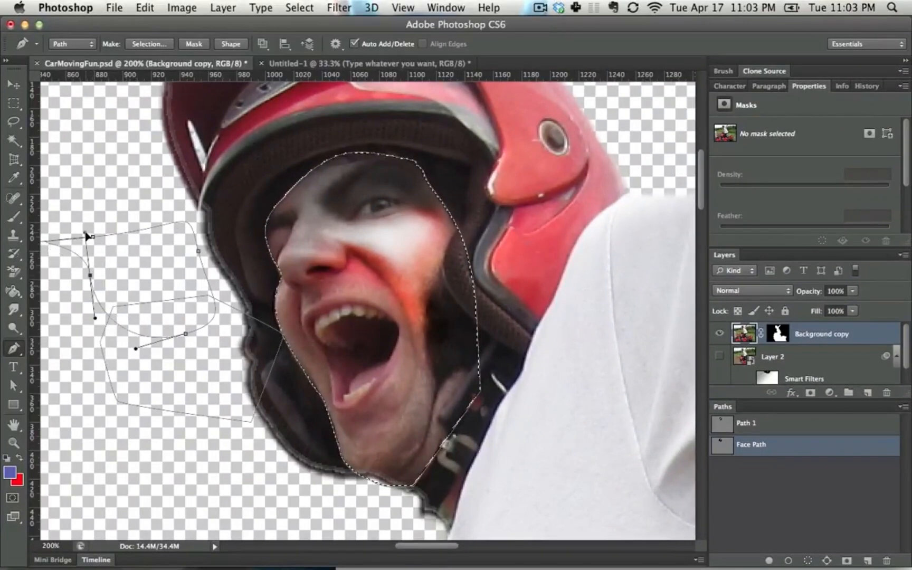
pyautogui.rightClick(90, 275)
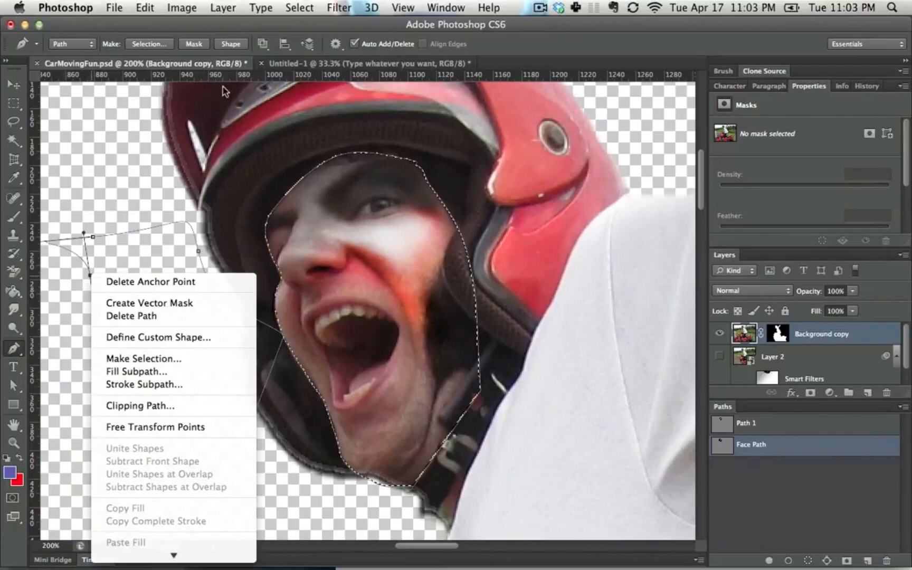
pyautogui.click(190, 243)
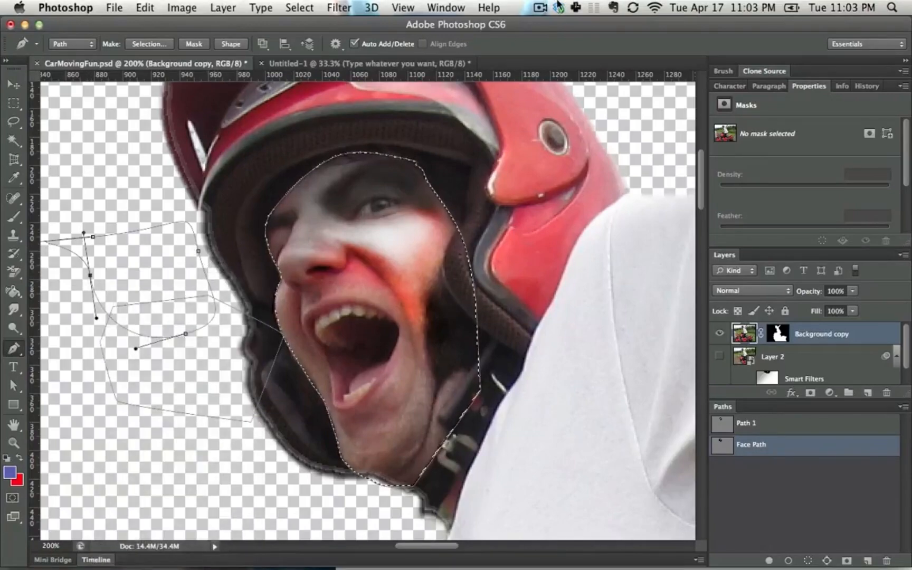